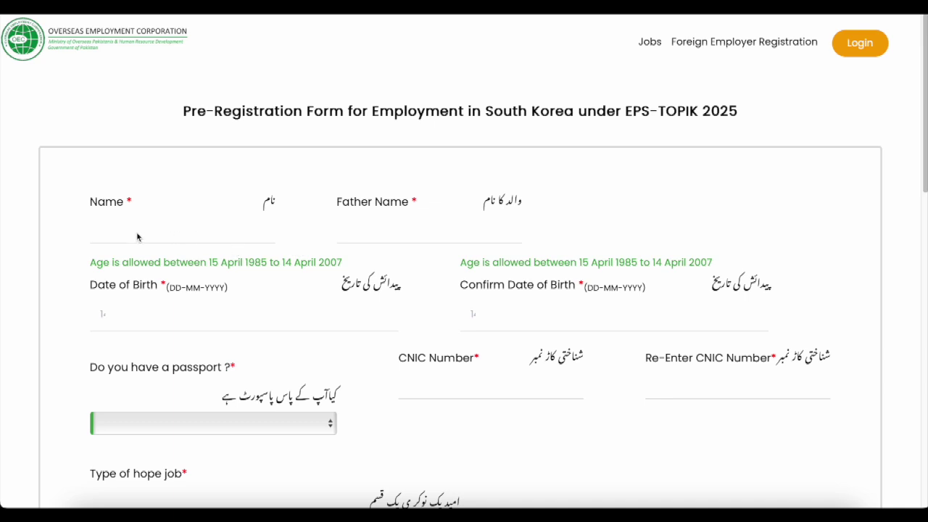
Step: Place the cursor in the Name field of the EPS-TOPIK 2025 pre-registration form
left_click(136, 234)
Step: Enter the applicant's name and the father's name, correcting a typo in the father's name
left_click(403, 226)
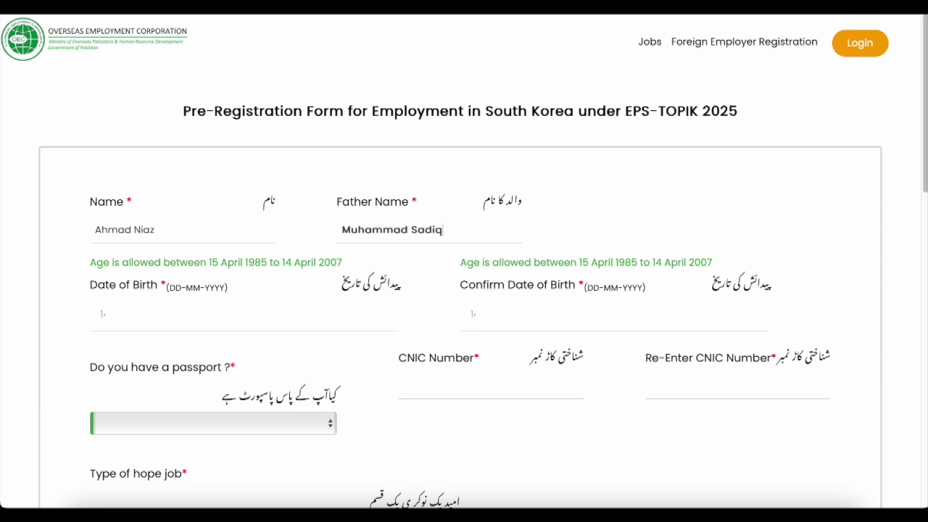
left_click(178, 319)
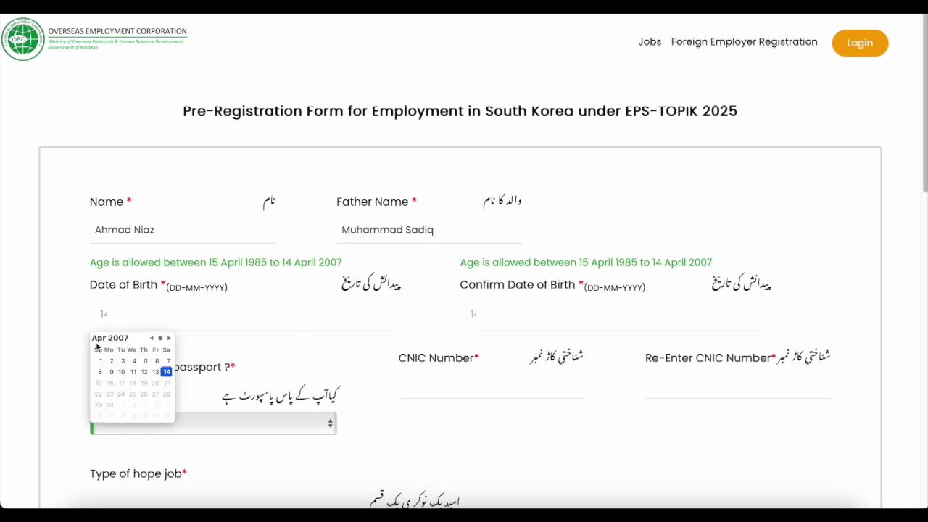
Step: Browse the Date of Birth calendar between January and April 2007 and back toward 2006
left_click(153, 339)
left_click(153, 339)
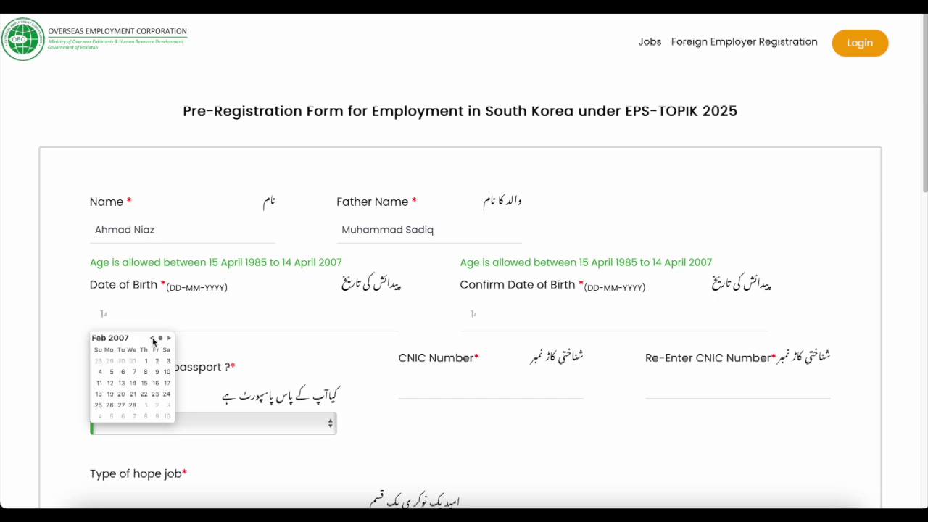
left_click(150, 338)
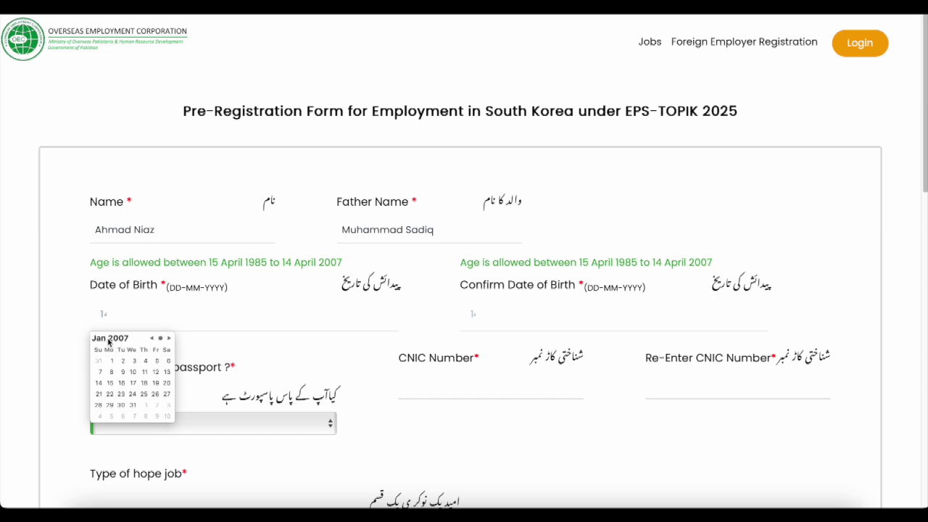
left_click(169, 339)
left_click(170, 339)
left_click(169, 338)
left_click(153, 339)
left_click(152, 339)
left_click(152, 338)
left_click(152, 339)
left_click(152, 339)
left_click(153, 339)
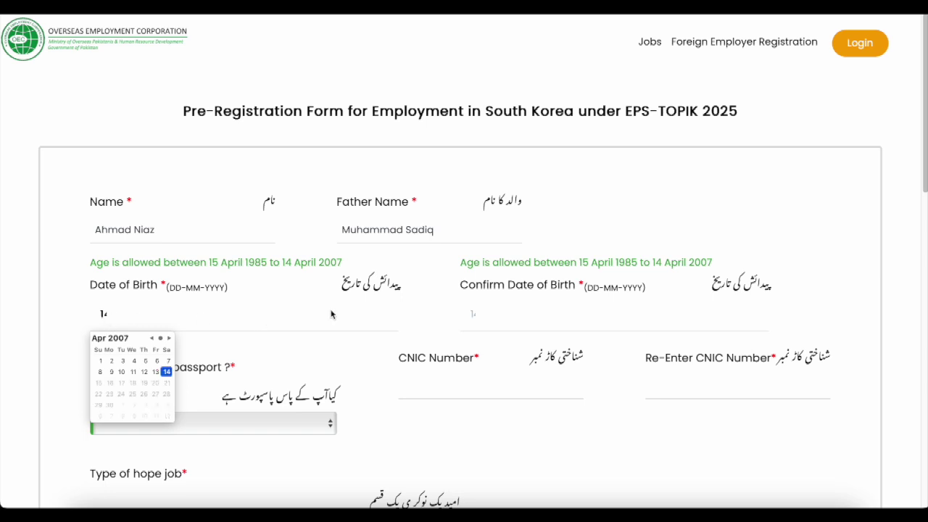
Step: Pick the Confirm Date of Birth, which the form flags as not matching
left_click(631, 317)
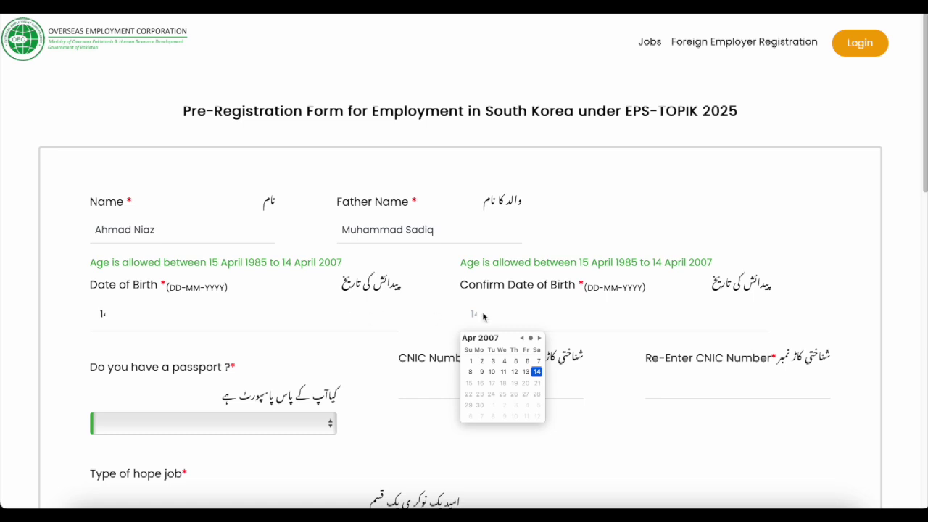
left_click(752, 221)
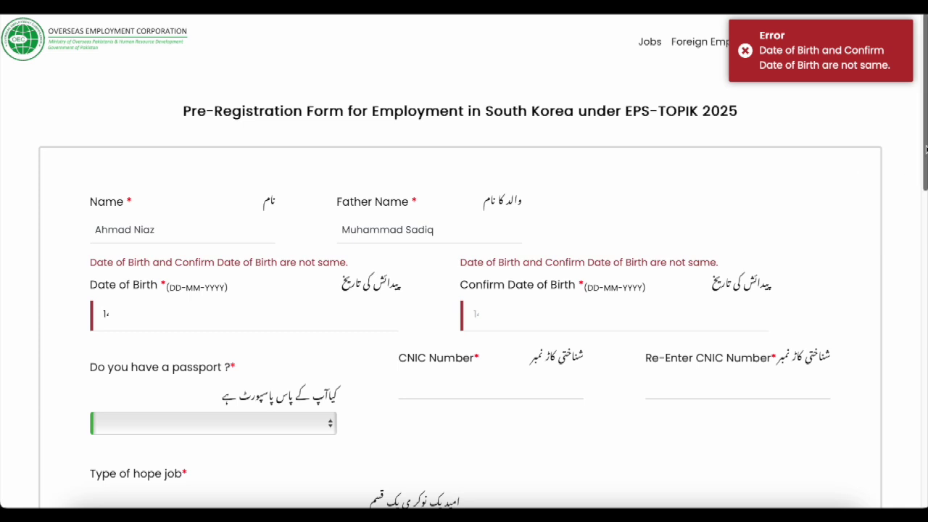
scroll(899, 210, "down", 2)
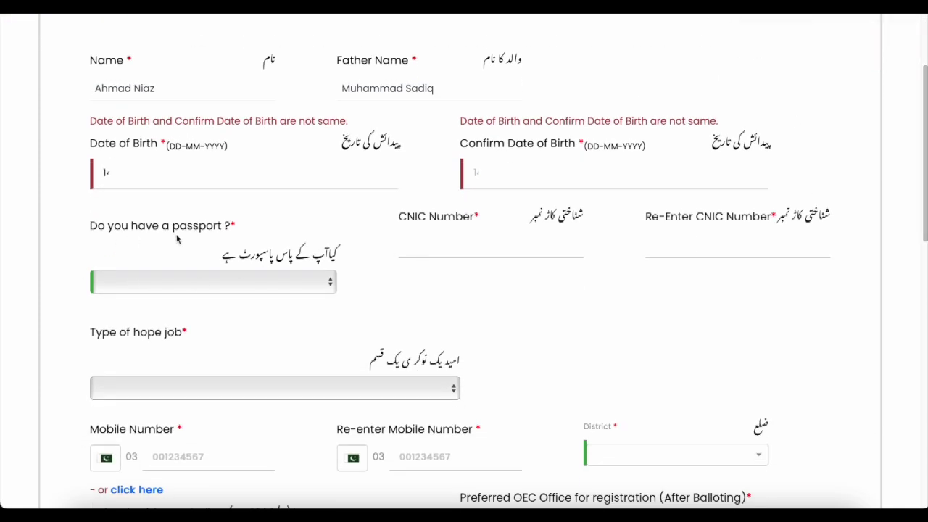
Step: Answer Yes to having a passport and enter the CNIC number and its confirmation
left_click(330, 285)
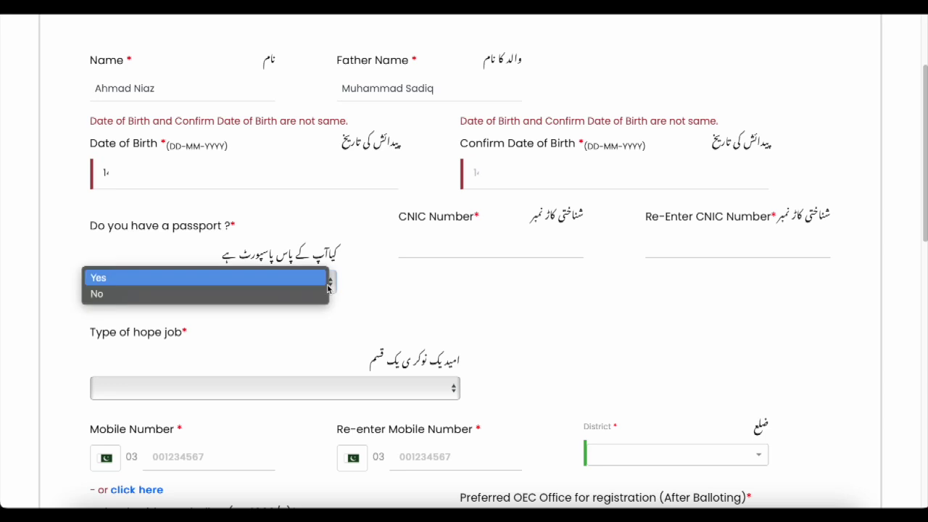
left_click(102, 278)
left_click(465, 251)
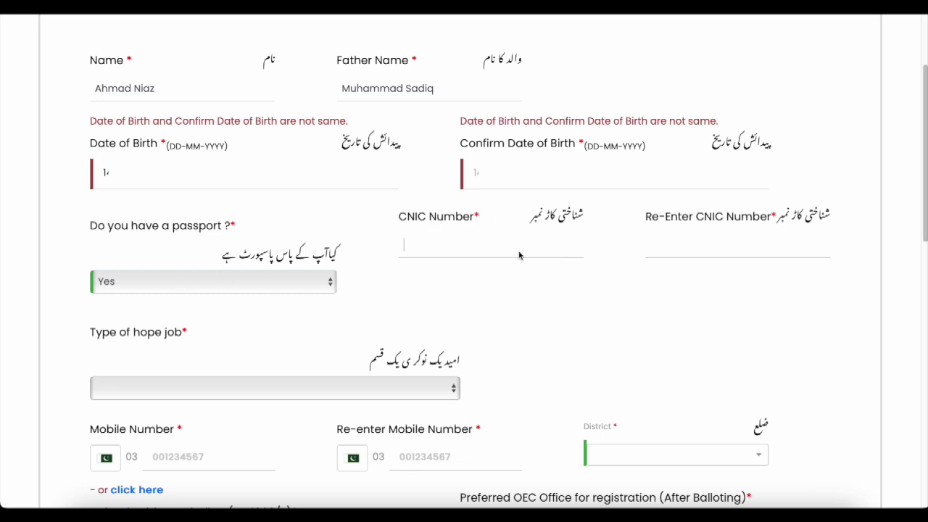
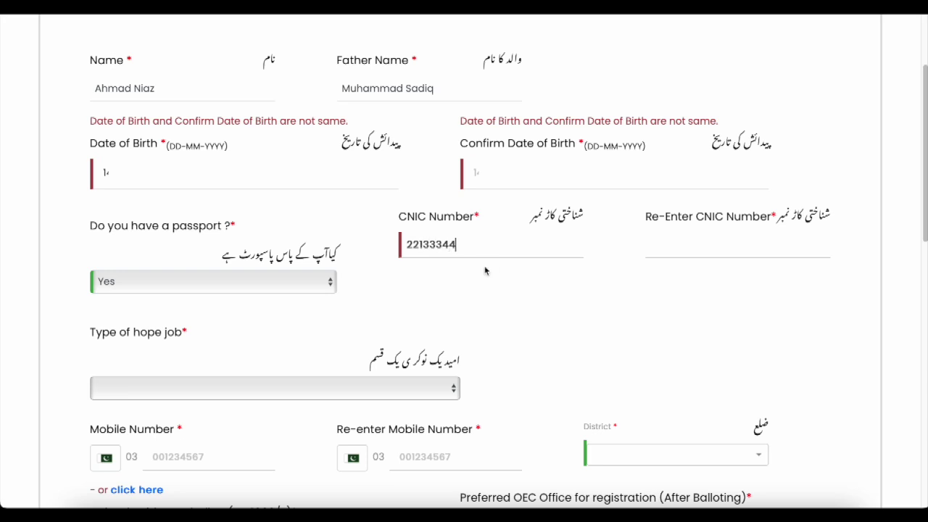
left_click(671, 259)
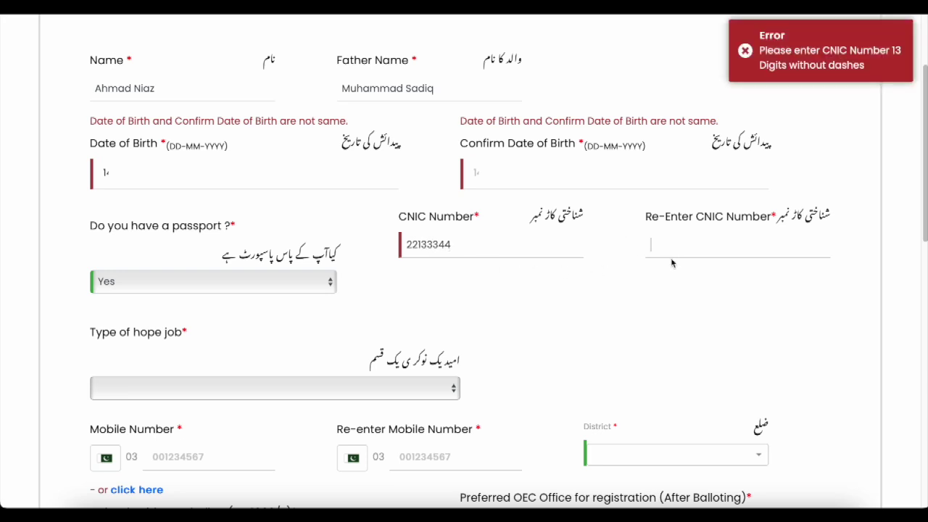
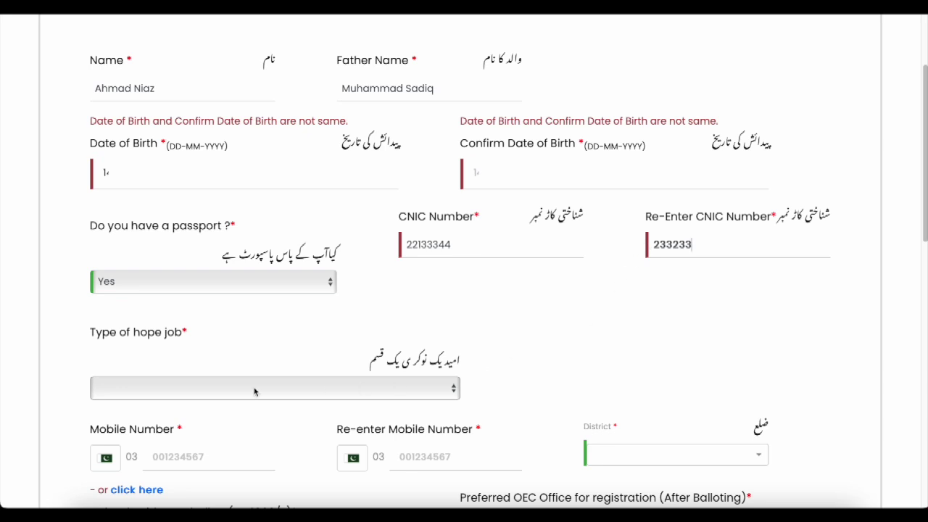
Step: Set the hoped-for job to Manufacturing with the sub-category Assemble
left_click(451, 391)
left_click(171, 386)
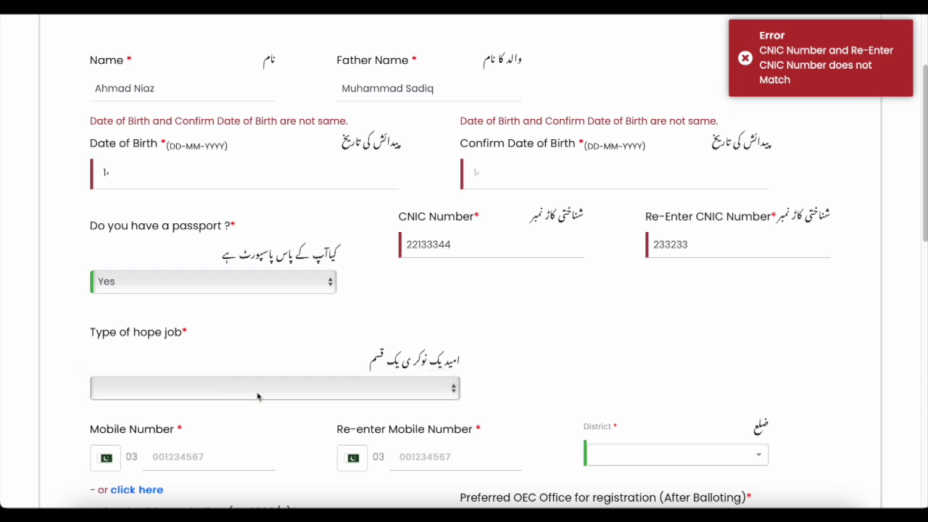
left_click(625, 397)
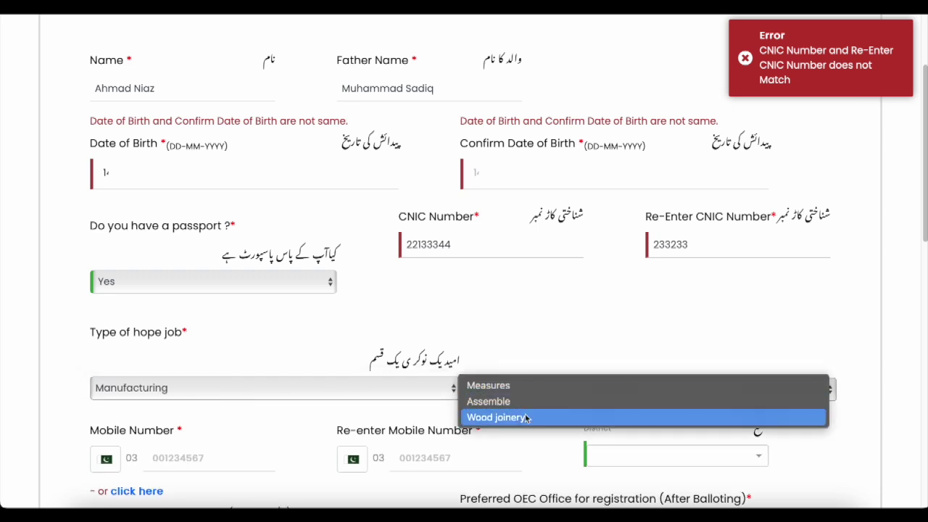
left_click(594, 353)
key("space")
key("Down")
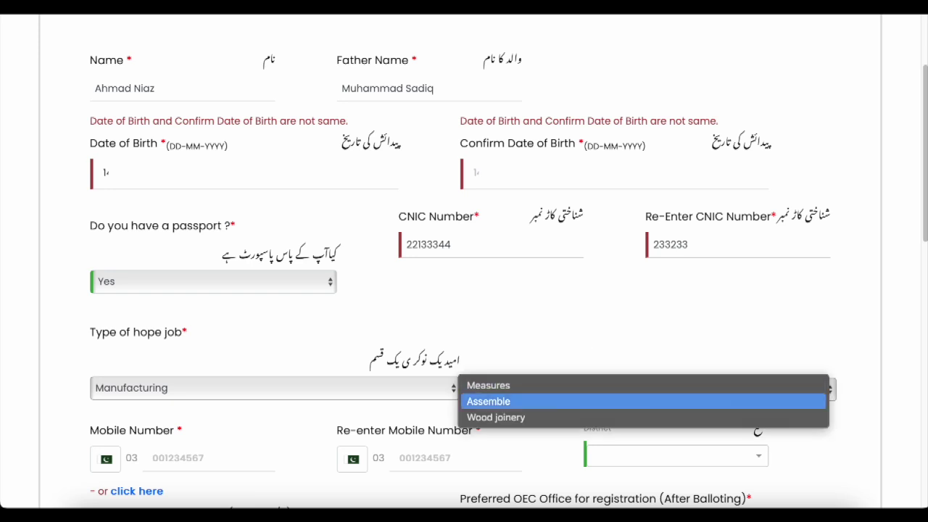
left_click(540, 404)
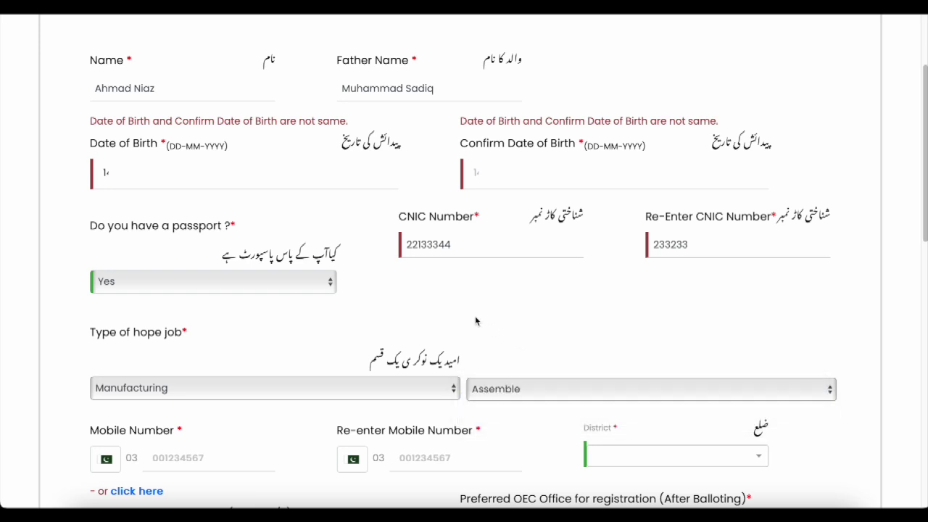
scroll(476, 321, "down", 3)
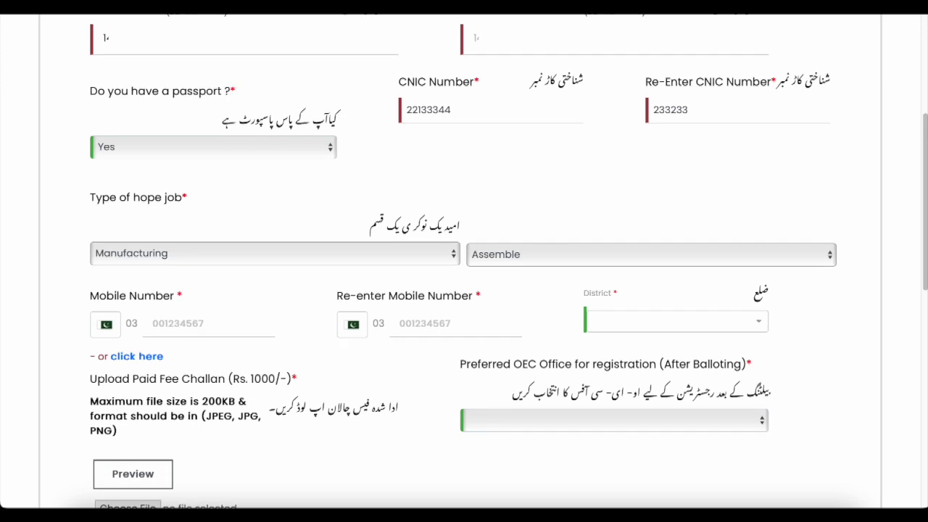
scroll(472, 322, "down", 1)
left_click(188, 223)
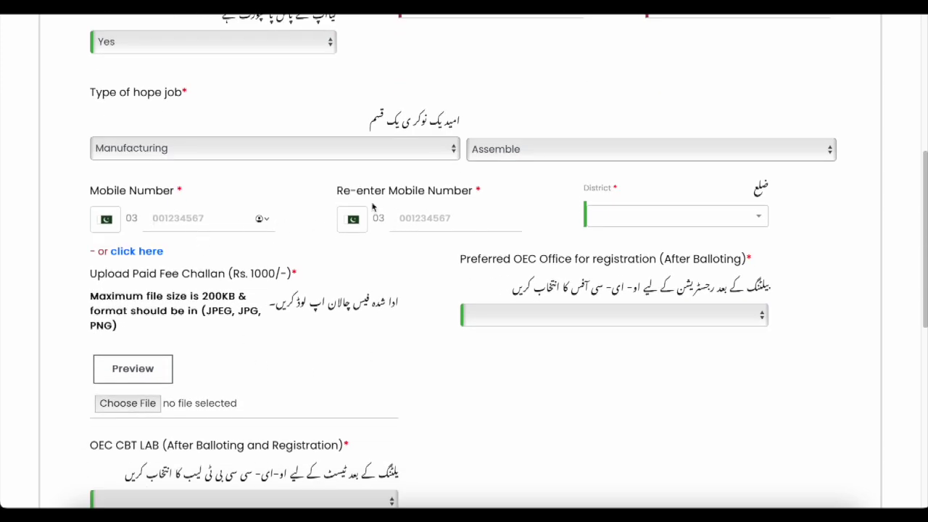
left_click(457, 224)
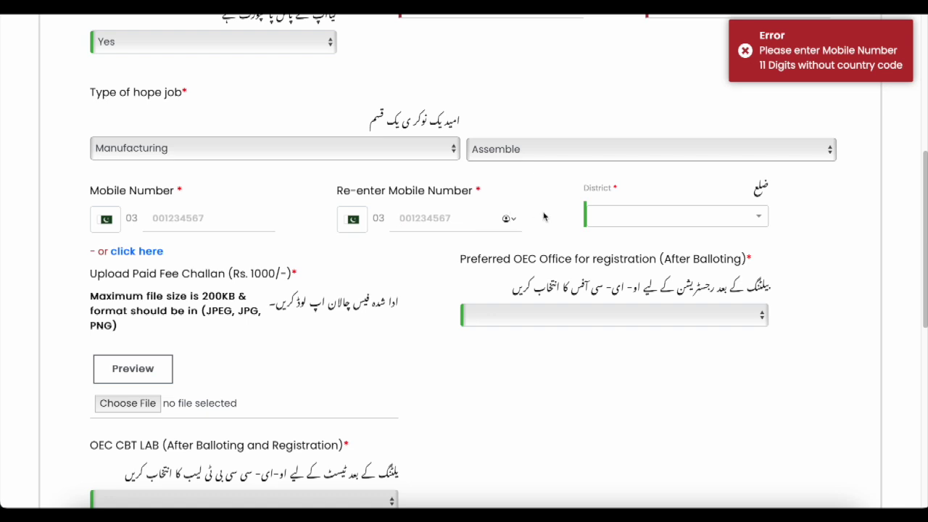
left_click(718, 217)
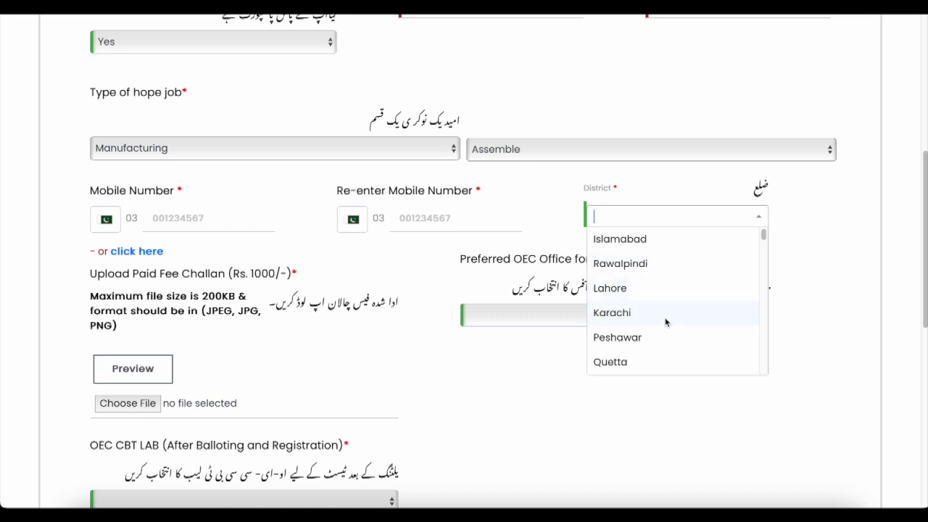
left_click(832, 306)
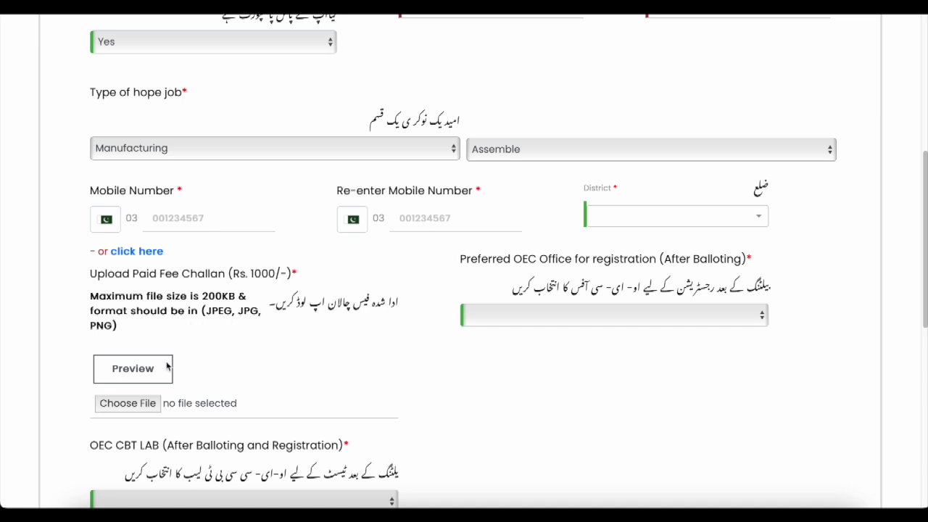
scroll(925, 226, "down", 2)
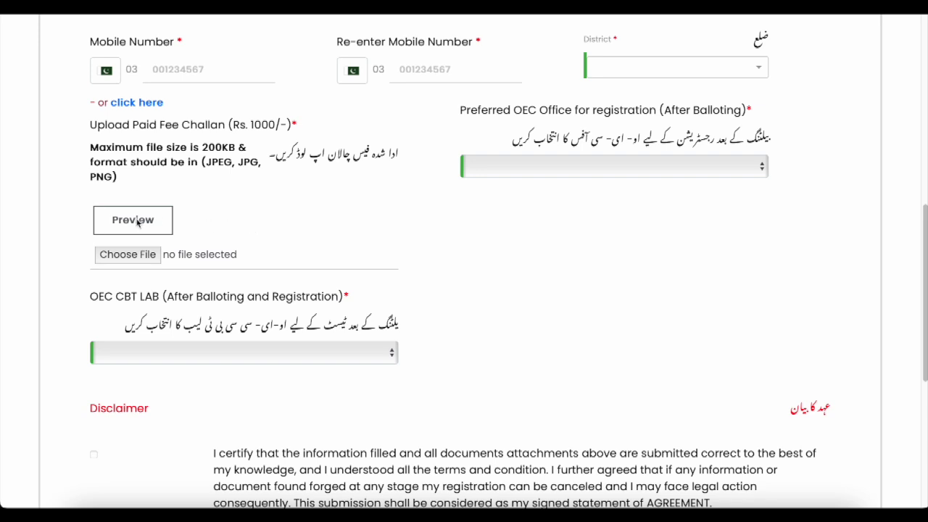
left_click(132, 258)
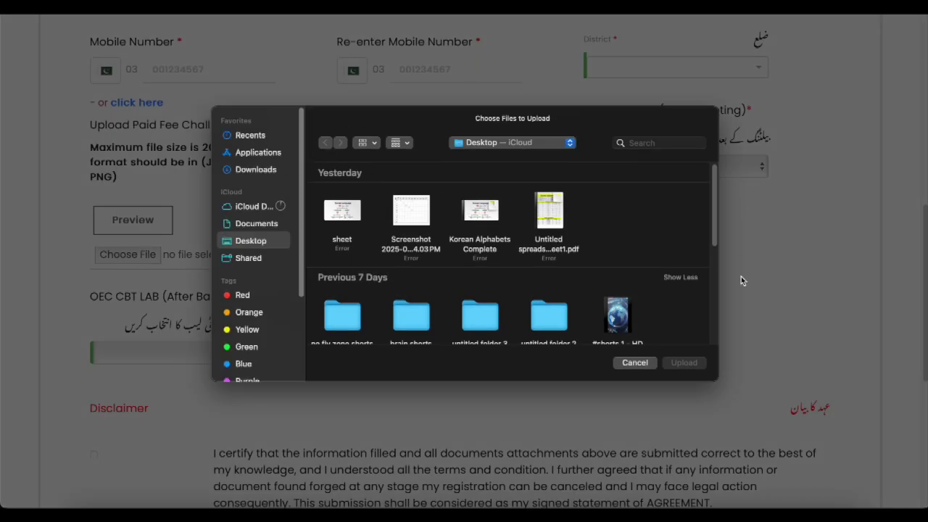
left_click(632, 365)
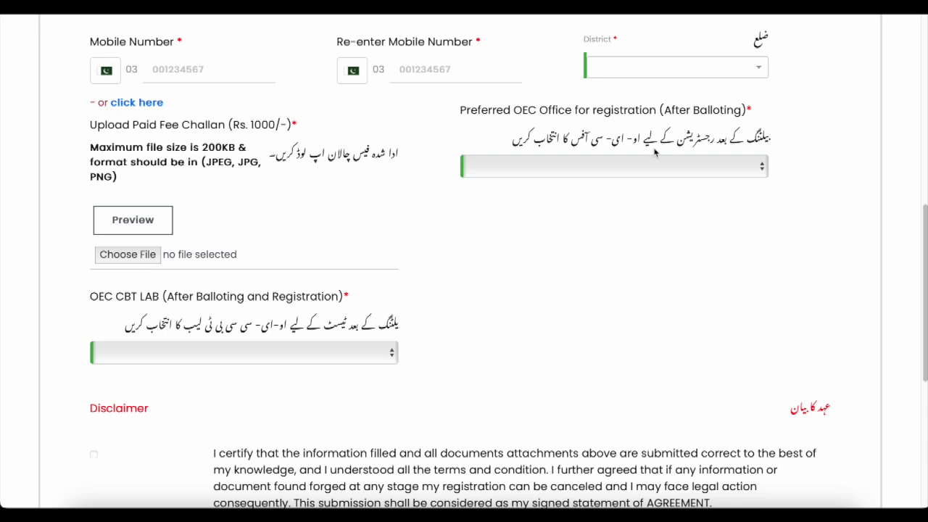
left_click(766, 169)
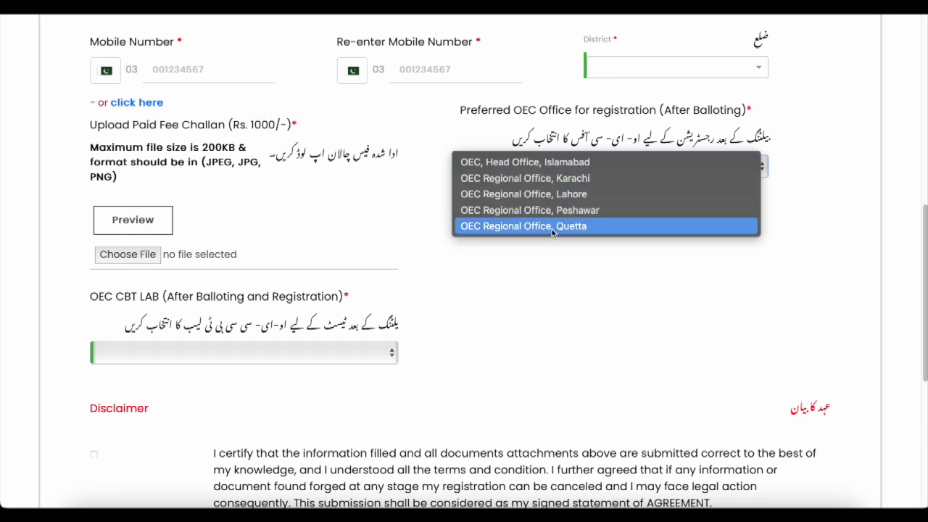
left_click(528, 292)
left_click(378, 352)
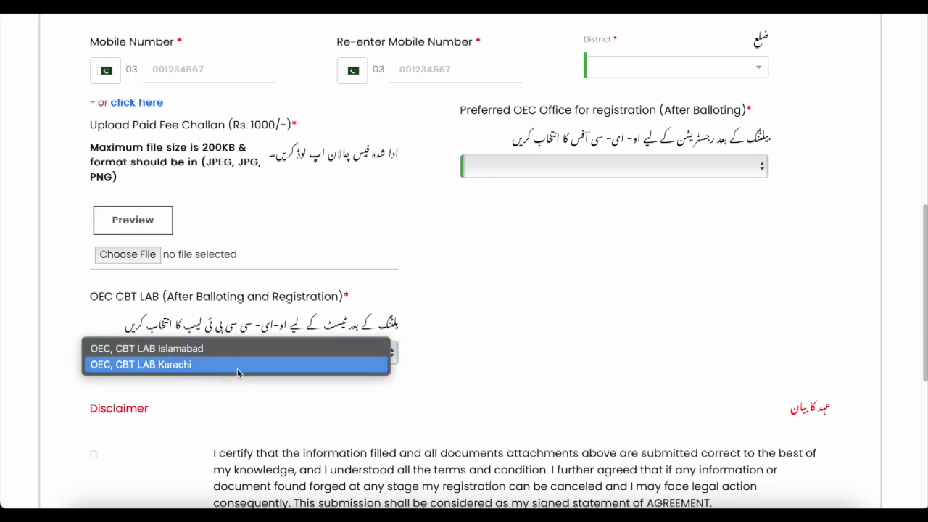
left_click(485, 341)
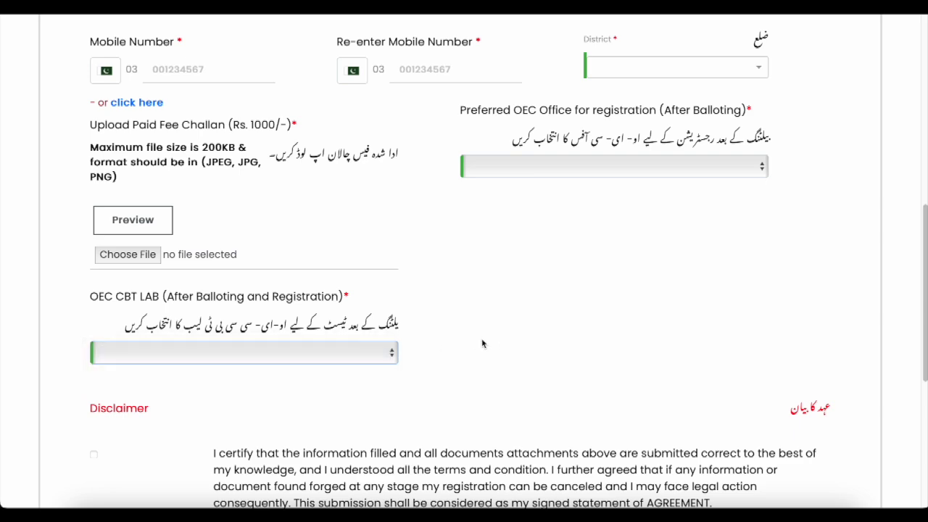
Step: Tick the disclaimer agreement and scroll down to the Submit button
left_click(93, 458)
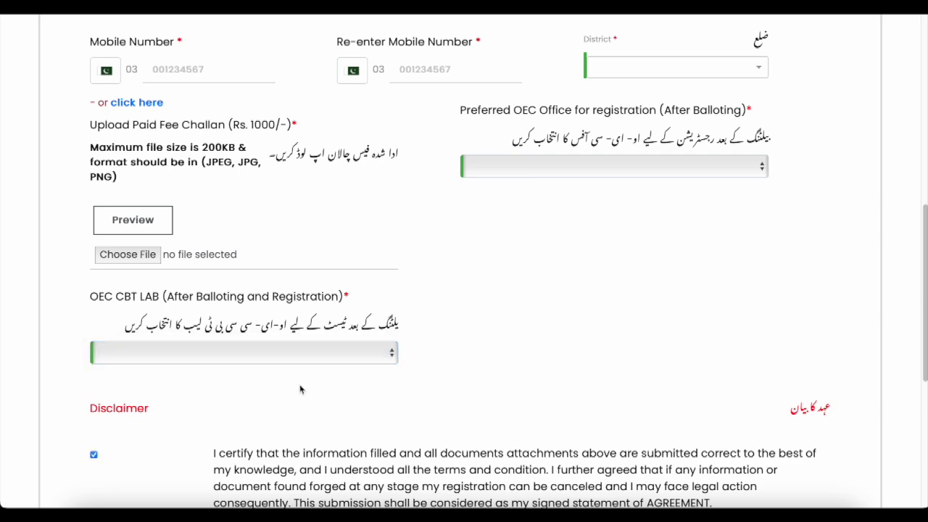
scroll(301, 385, "down", 2)
scroll(464, 291, "down", 3)
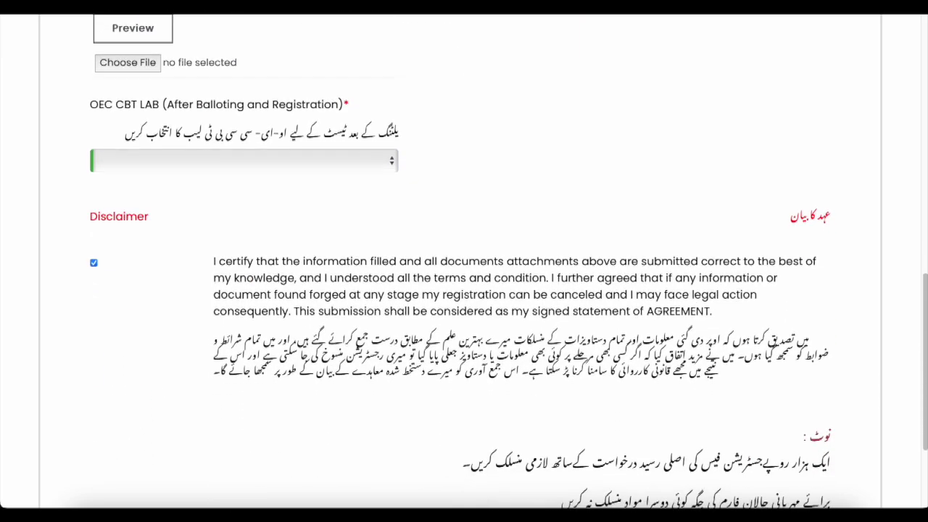
scroll(465, 290, "down", 1)
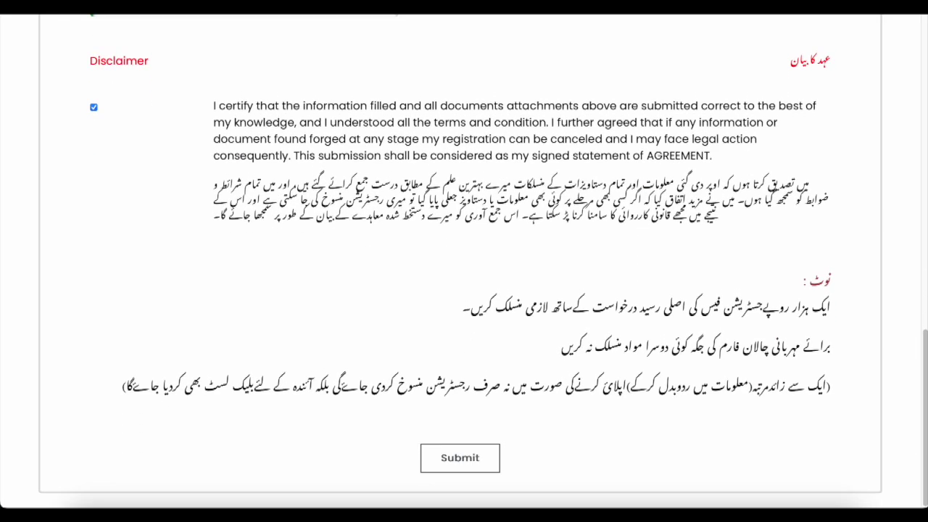